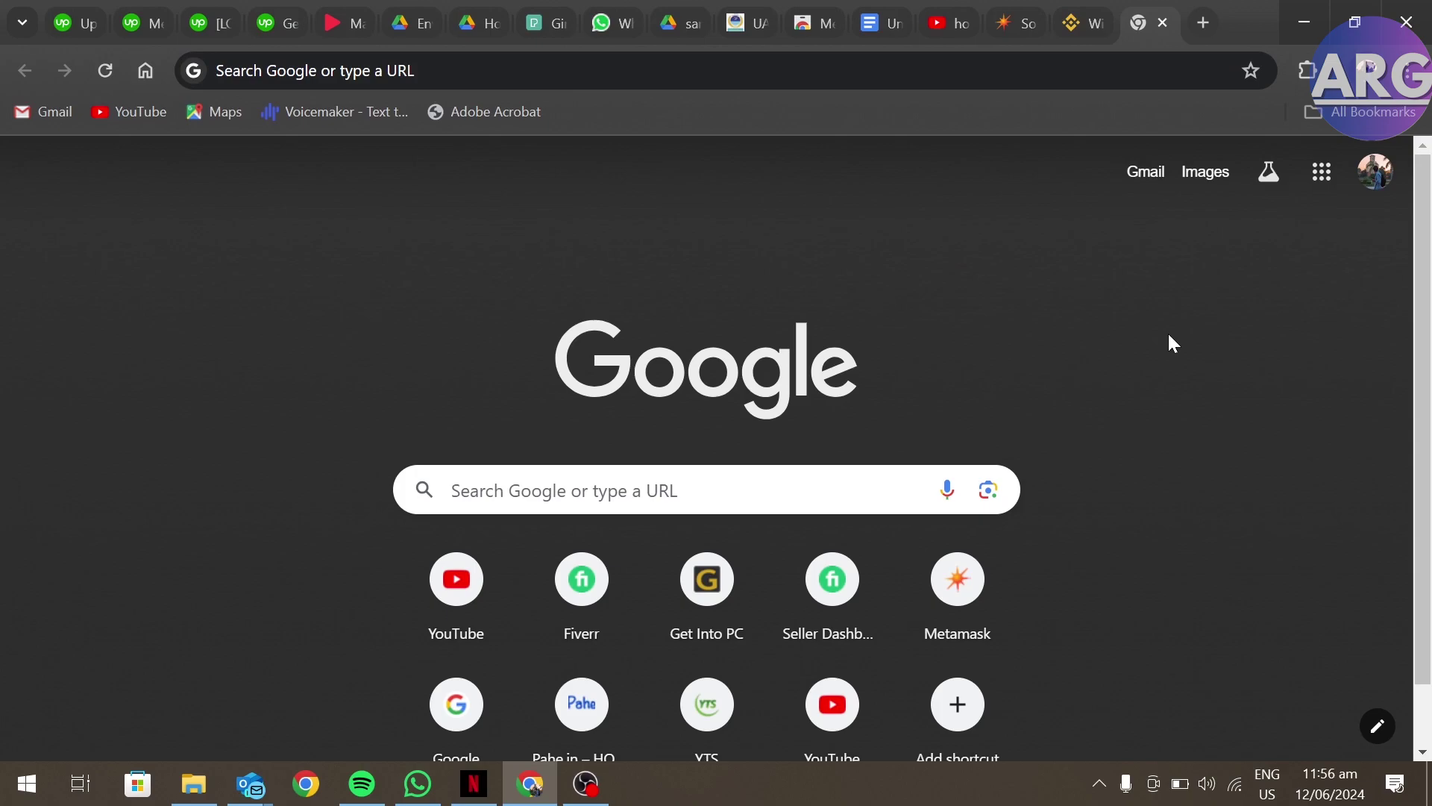
Search Google for 'weels fargo' from the address bar.
key(ctrl+l)
text(weel)
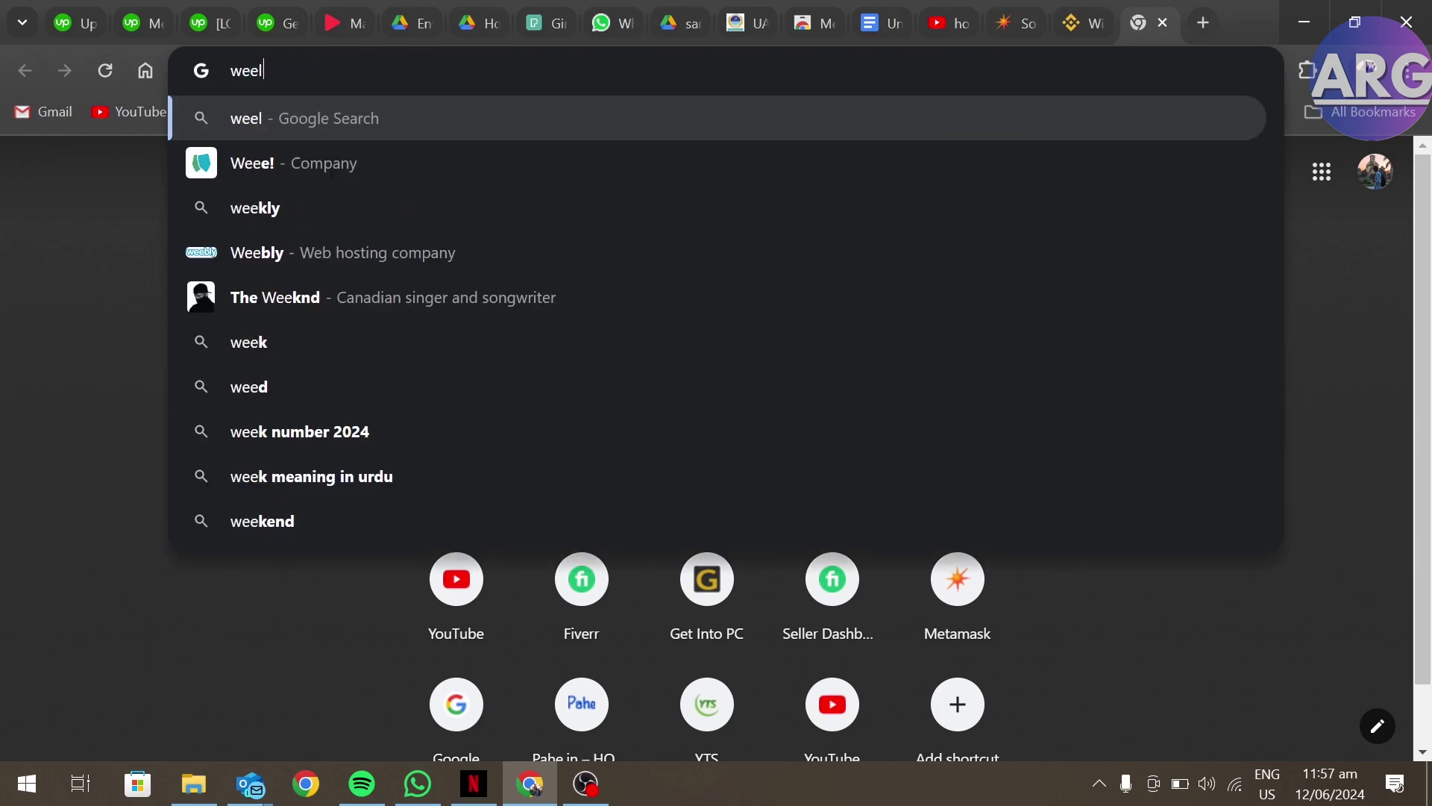
text(s fargo)
key(Return)
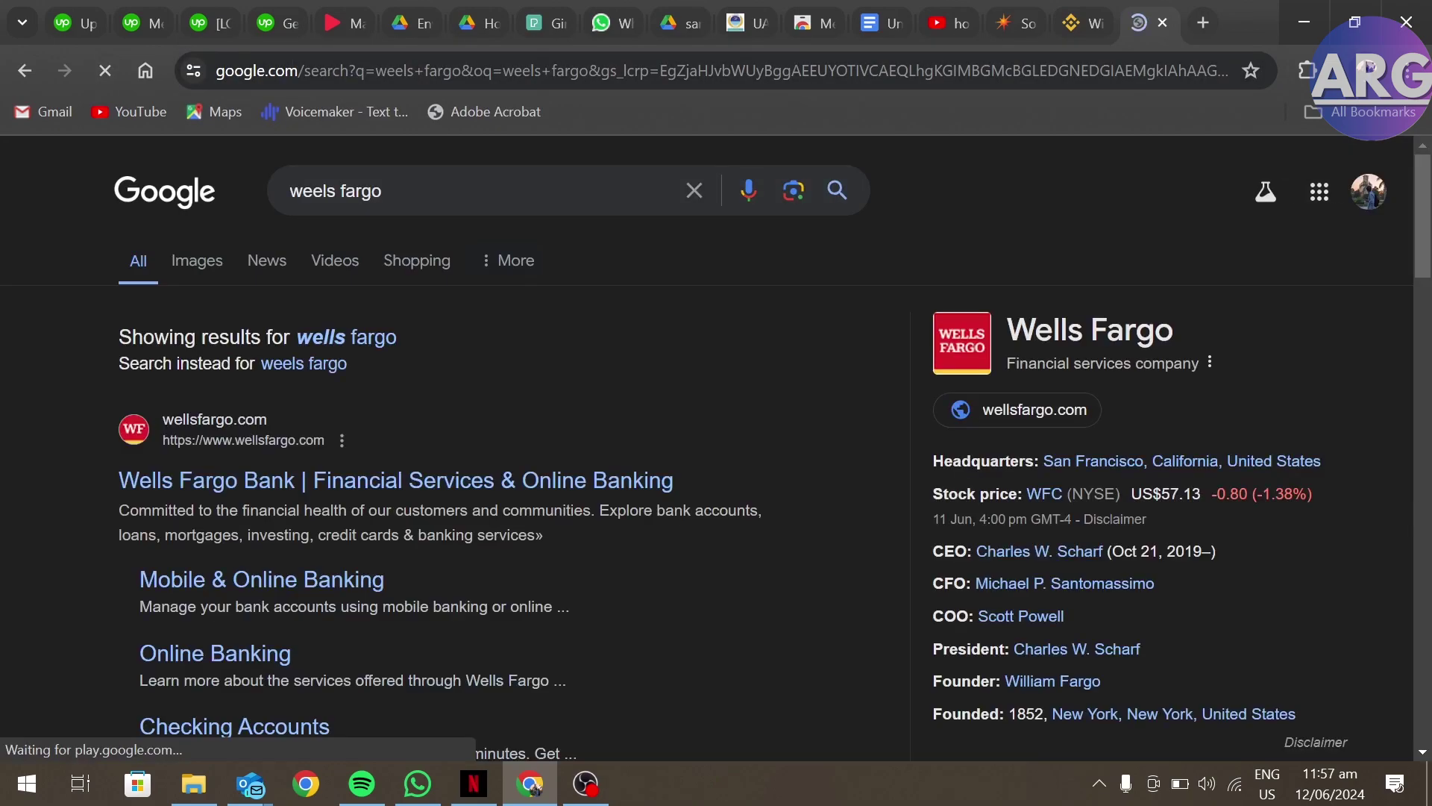
Open the 'Wells Fargo Bank | Financial Services & Online Banking' result.
click(399, 484)
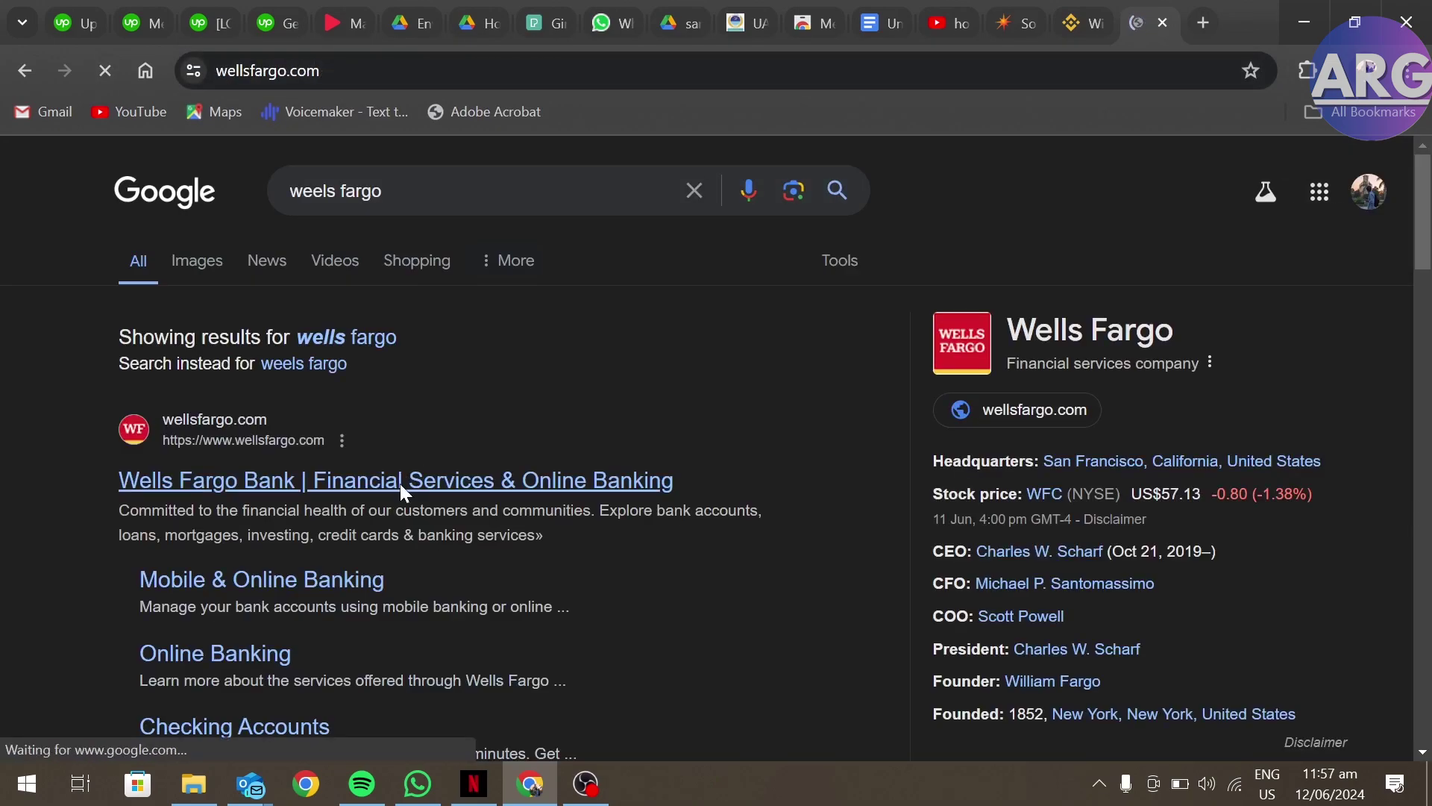